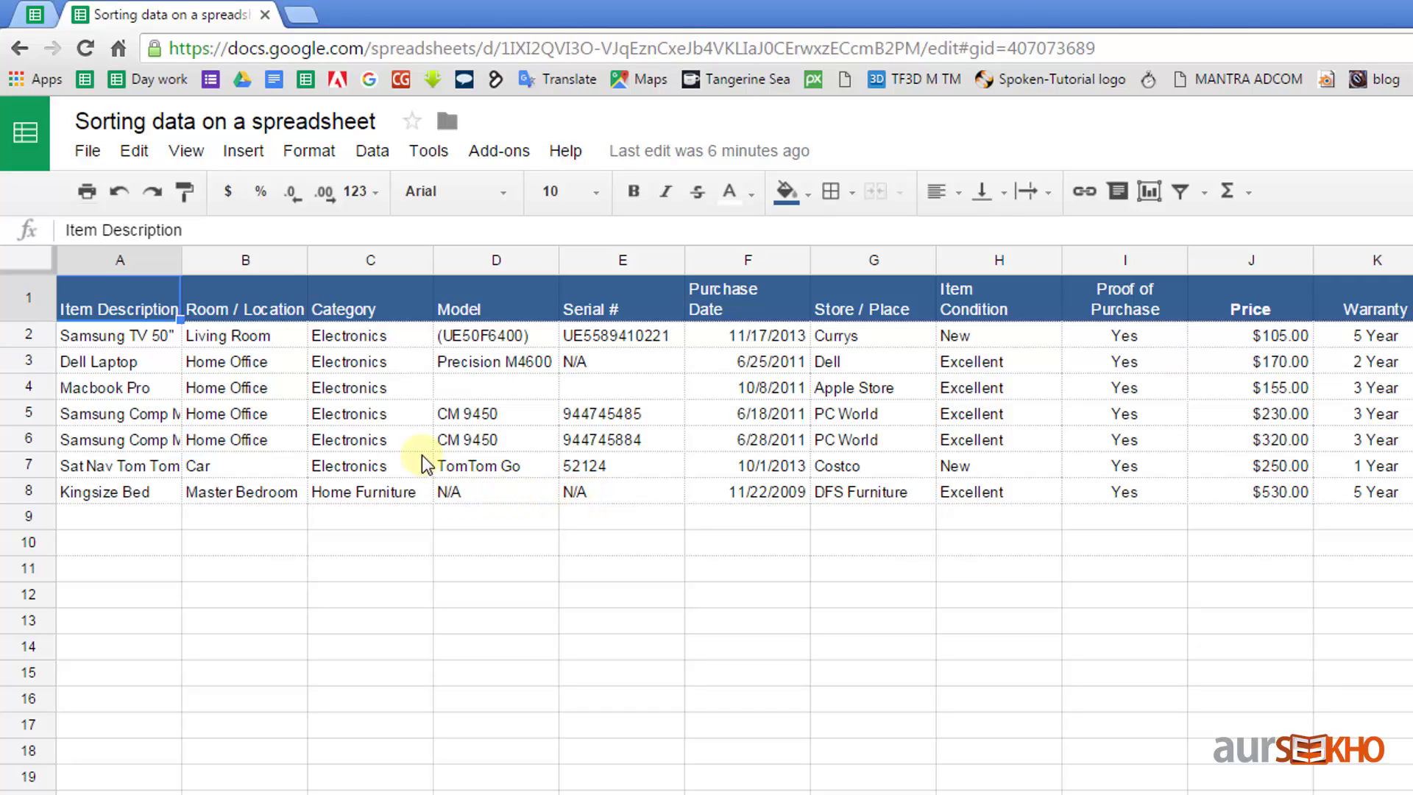
Sort the sheet by column J (Price) A→Z, ordering items from $105.00 to $530.00
click(372, 151)
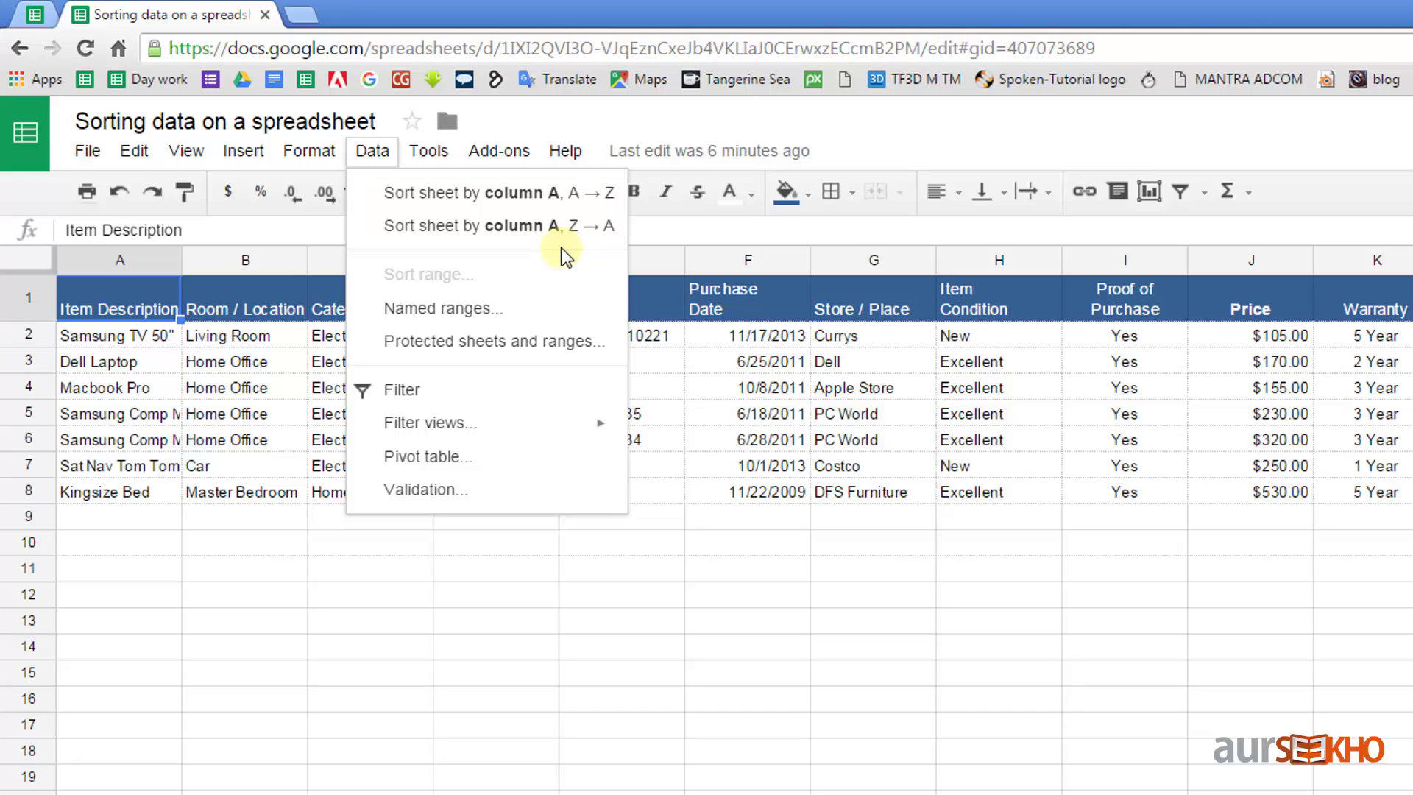
click(212, 490)
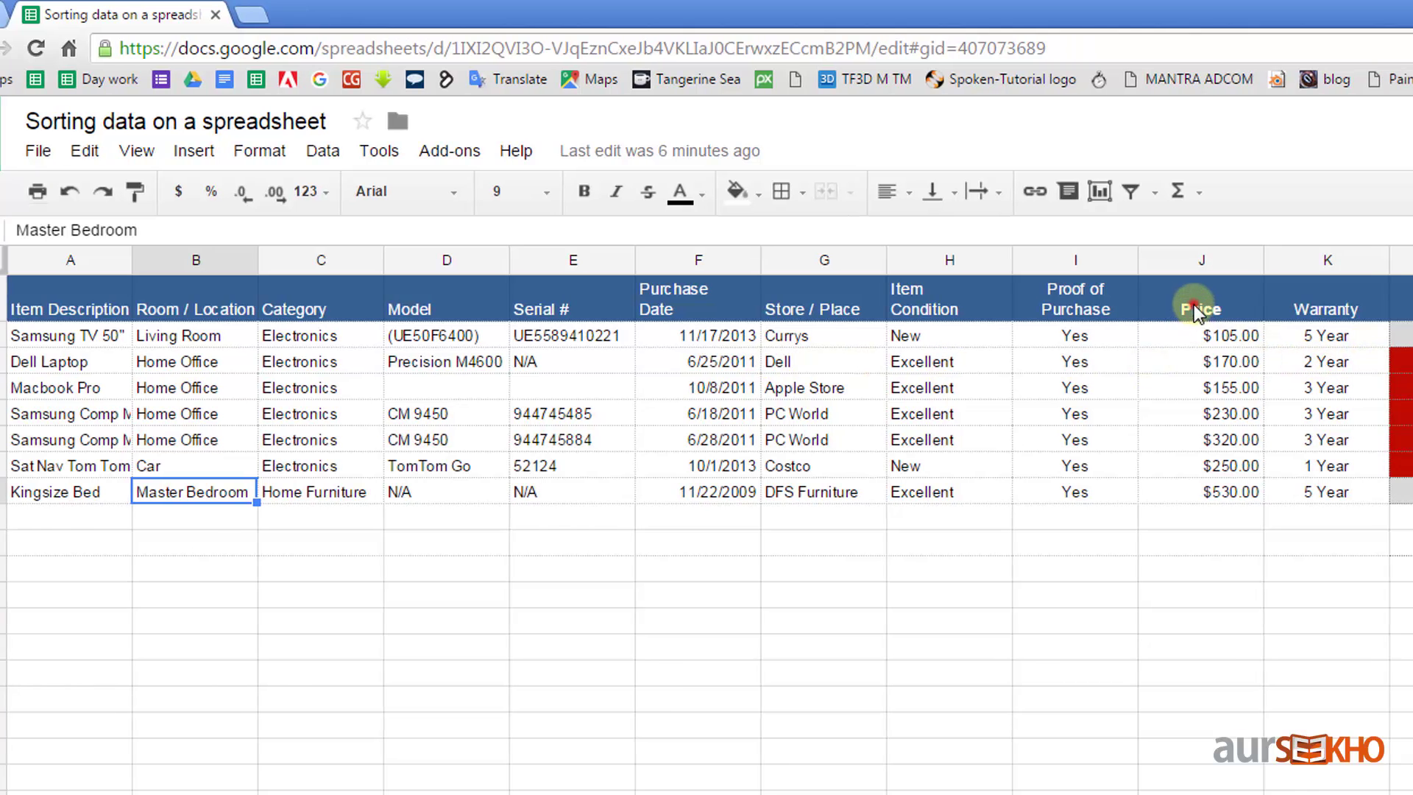
click(1196, 310)
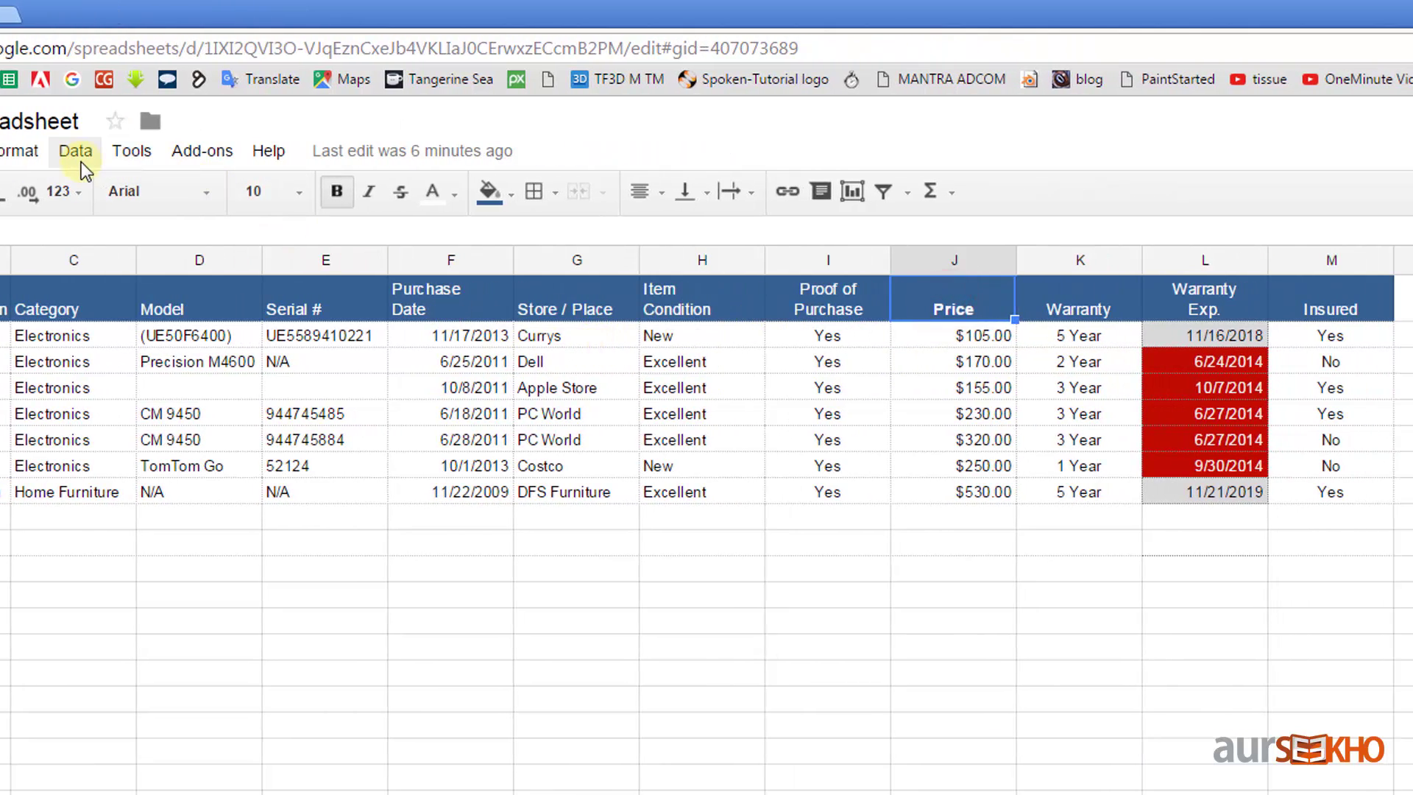
click(81, 162)
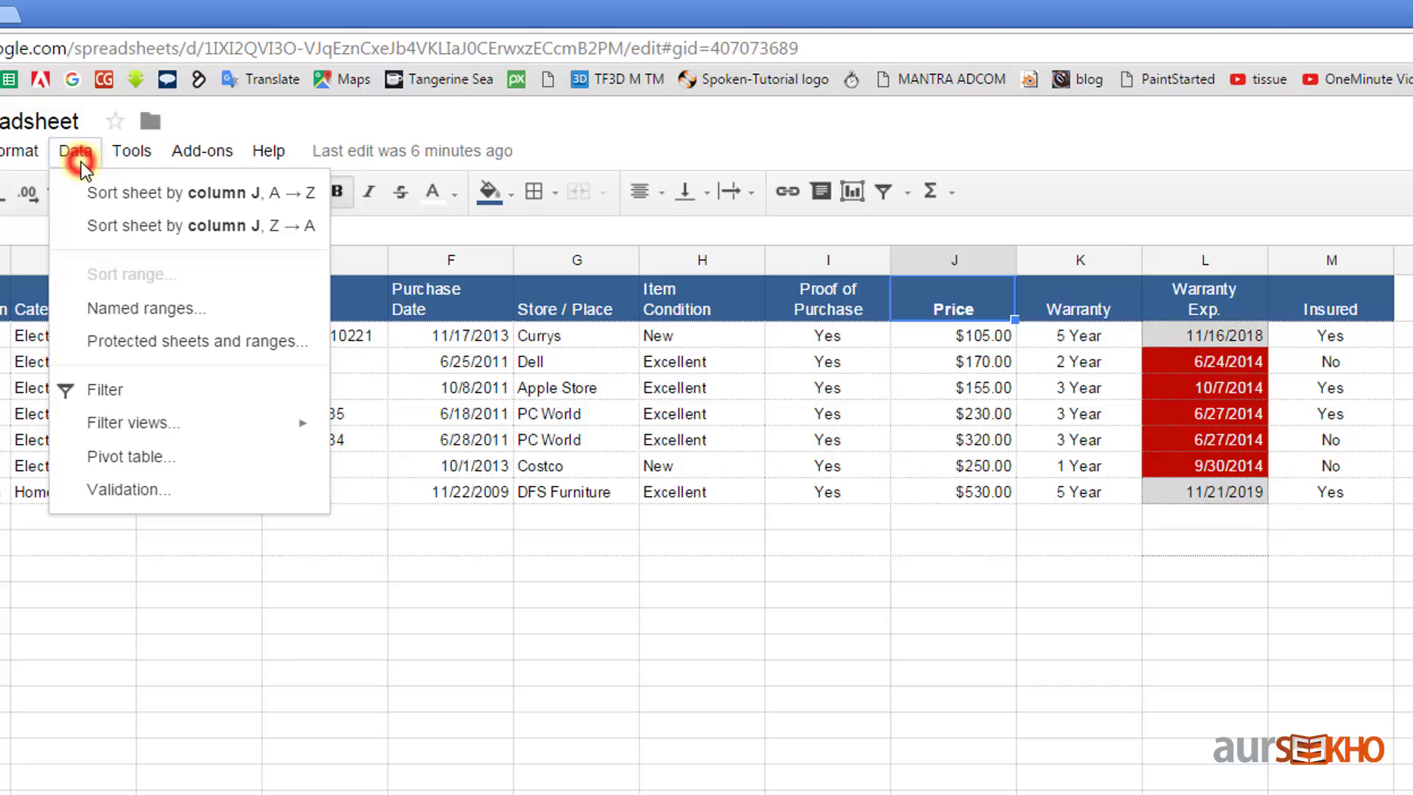
click(122, 197)
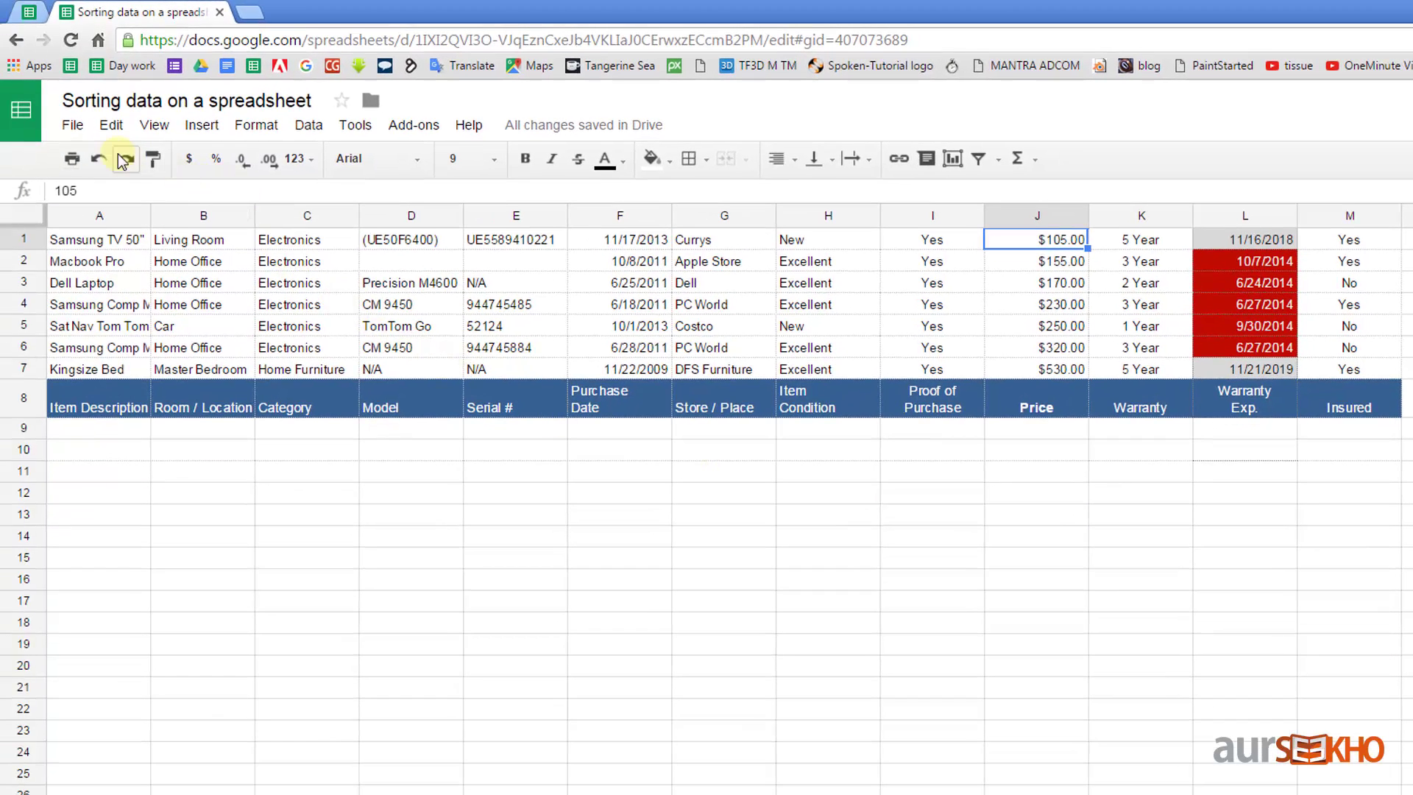
Undo the sort to return the blue header to row 1, then freeze 1 row
click(98, 158)
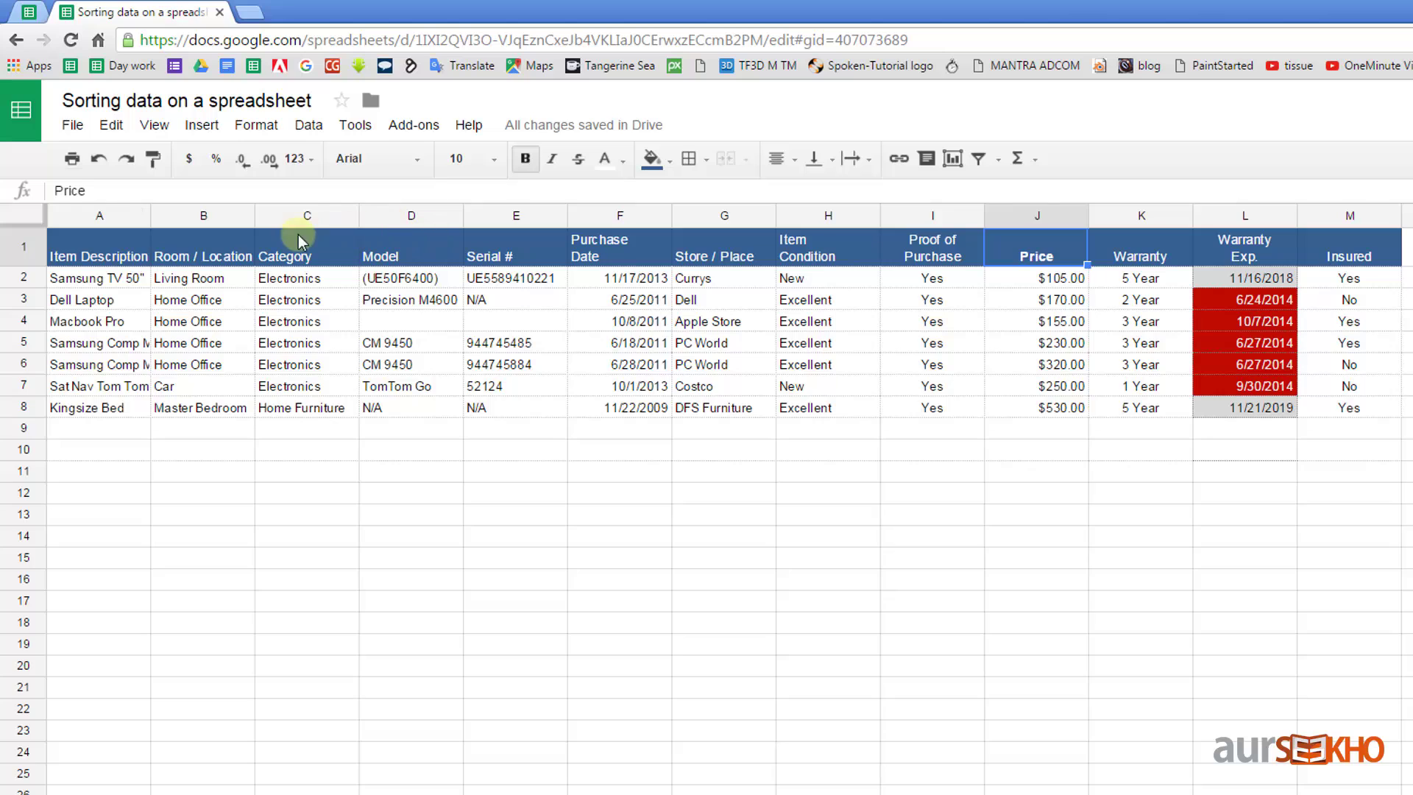
click(159, 128)
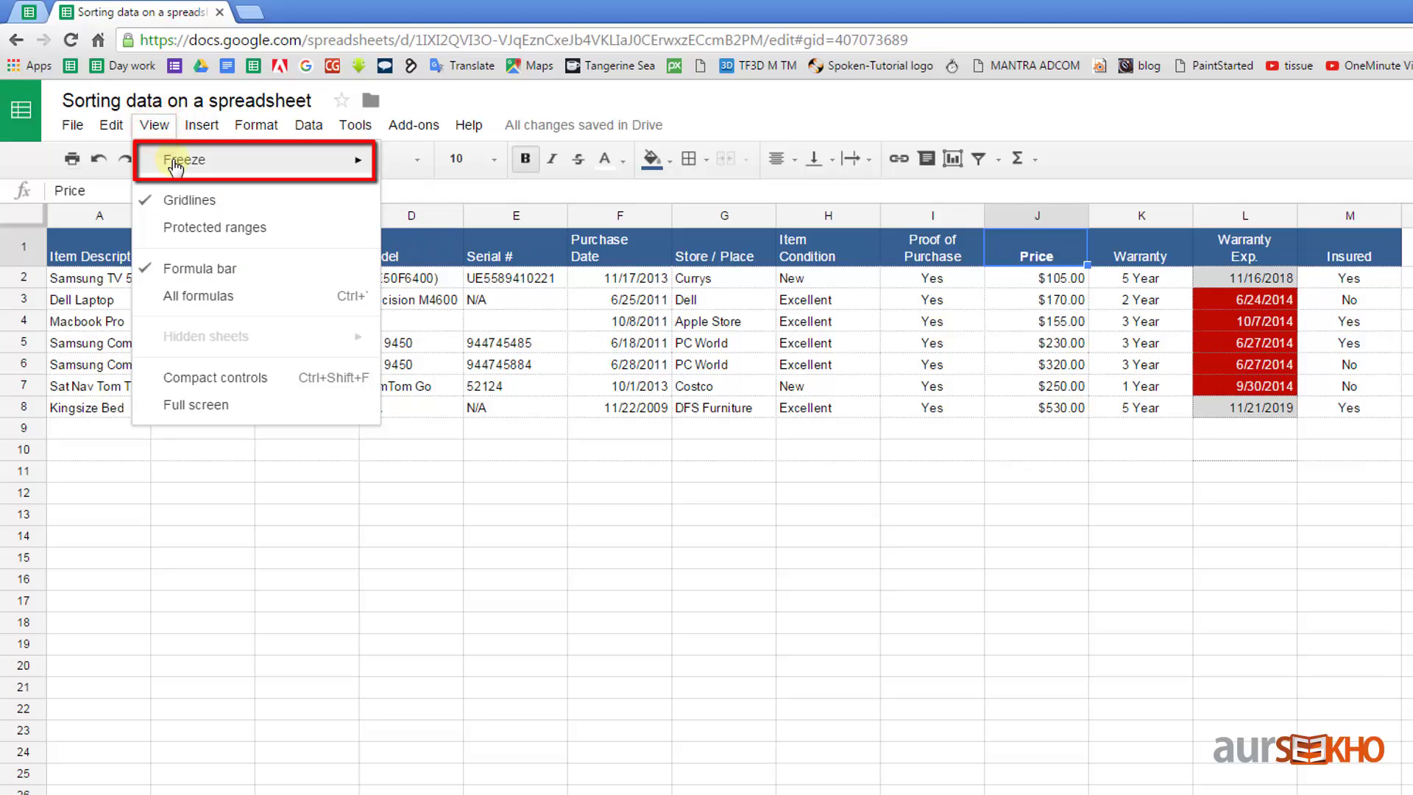
mouse_move(198, 159)
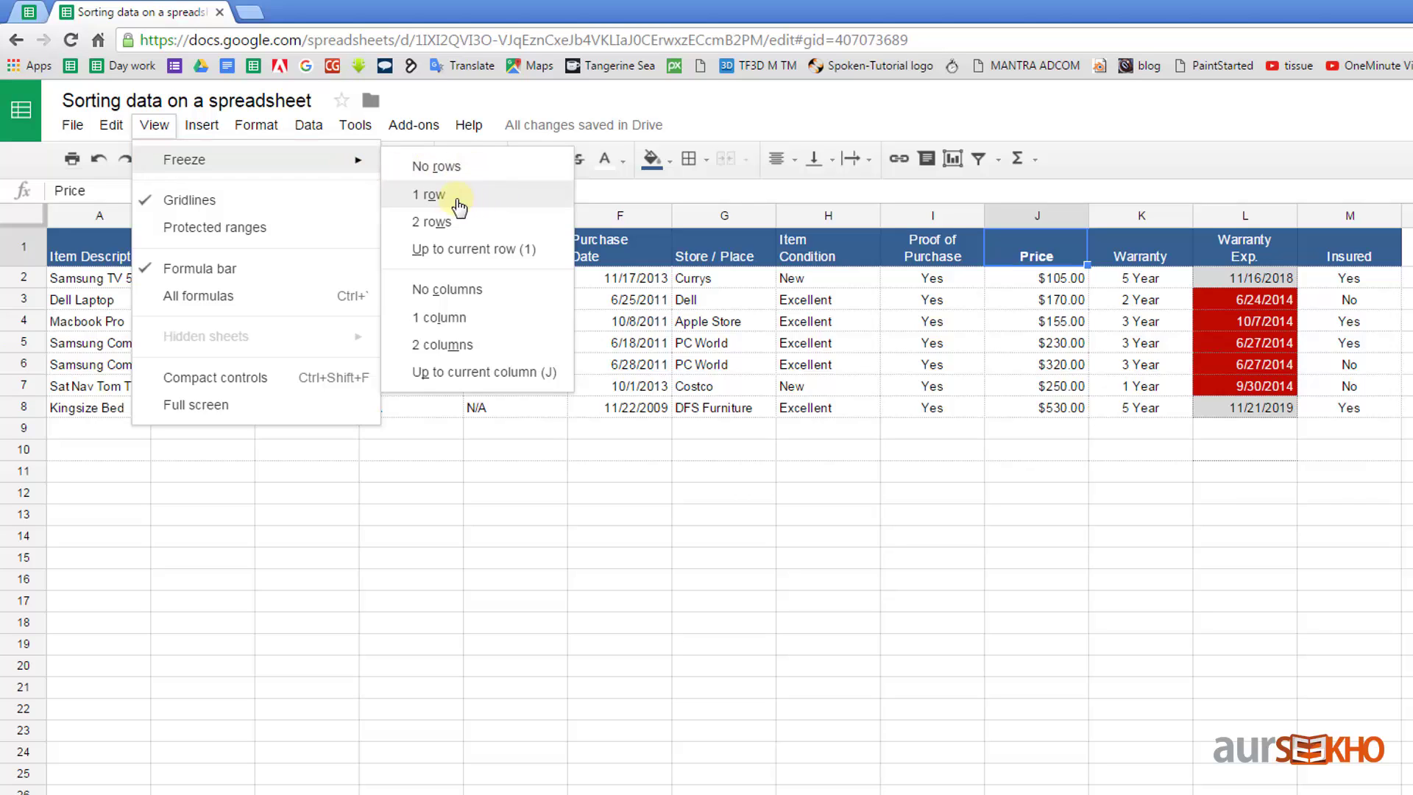
click(459, 206)
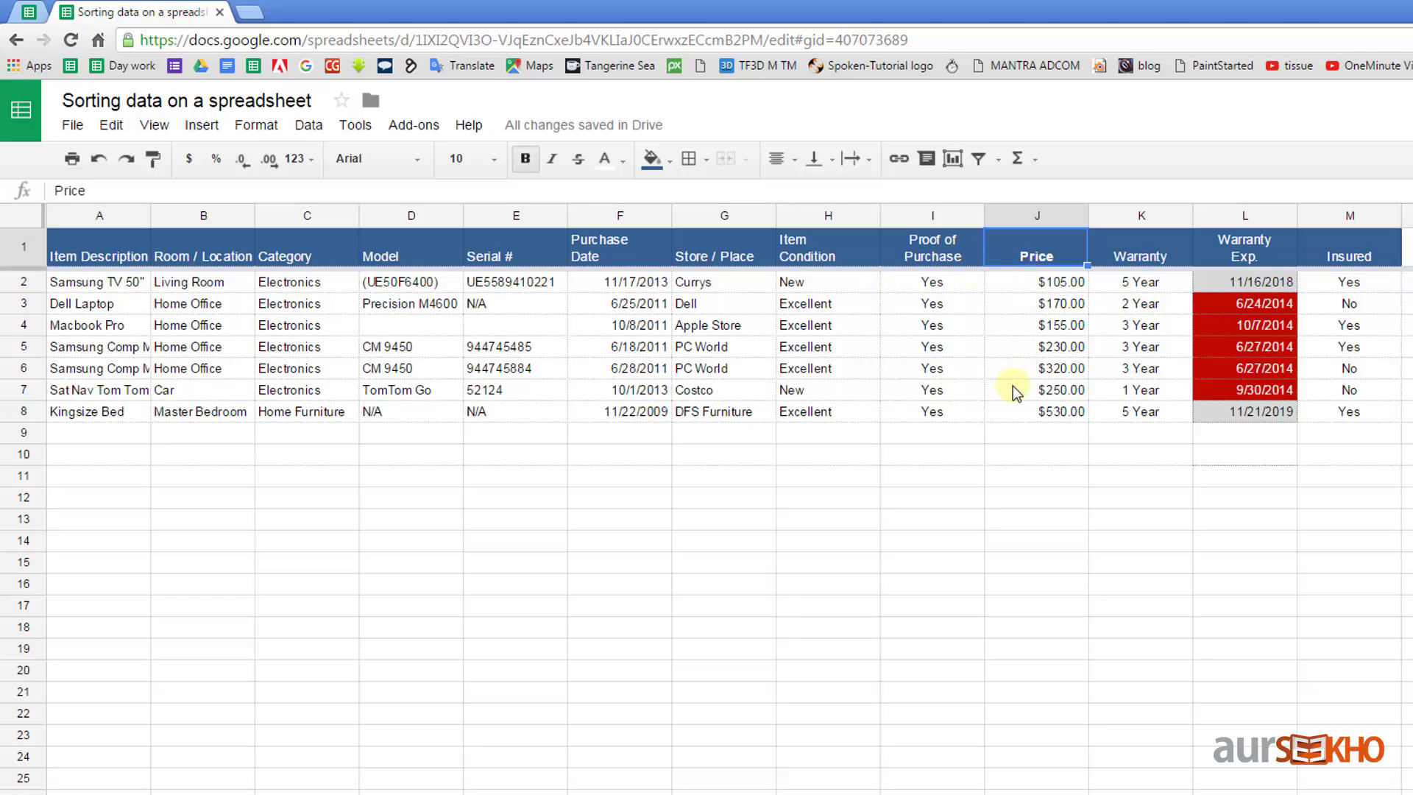
scroll(1027, 367, down, 4)
scroll(1027, 367, up, 1)
scroll(1026, 366, up, 2)
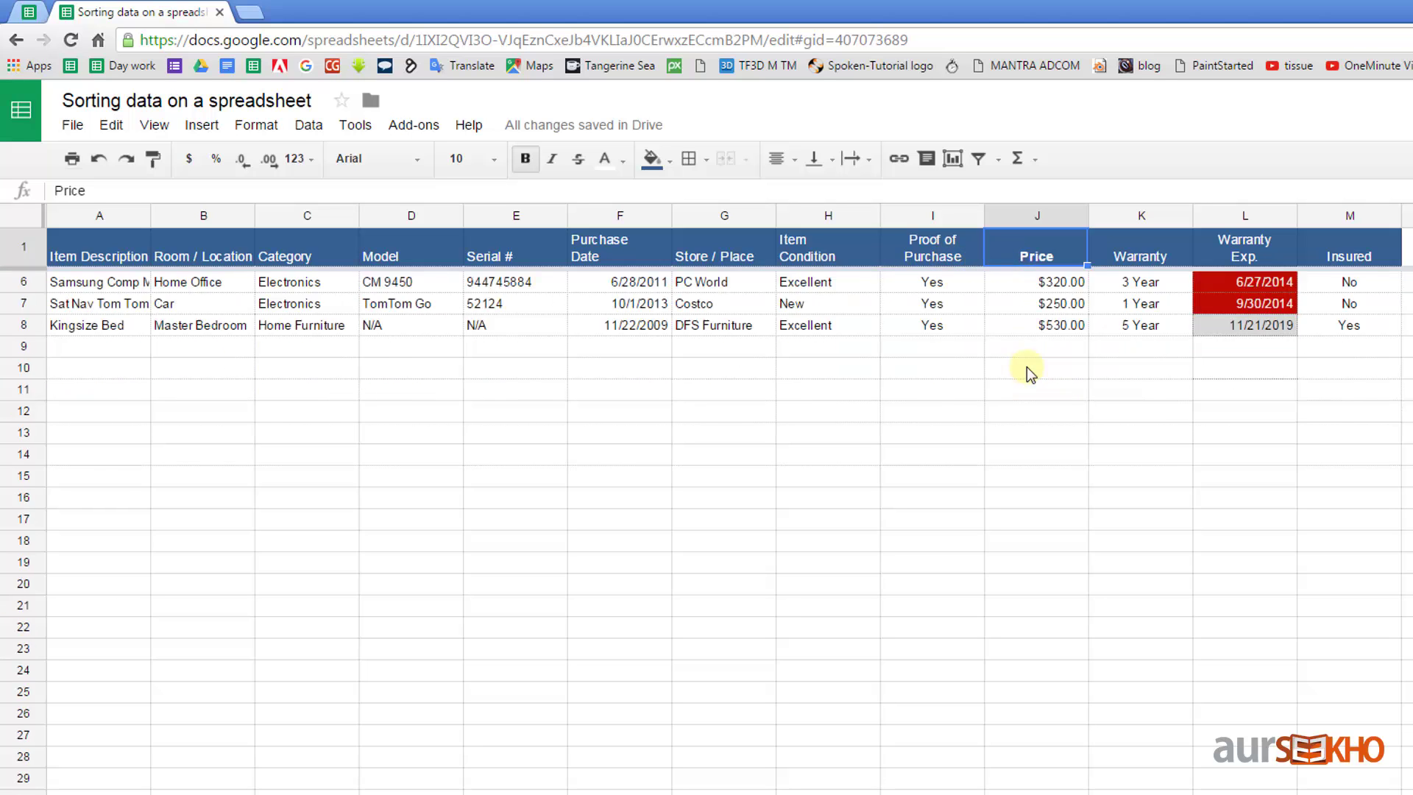
scroll(1027, 367, up, 2)
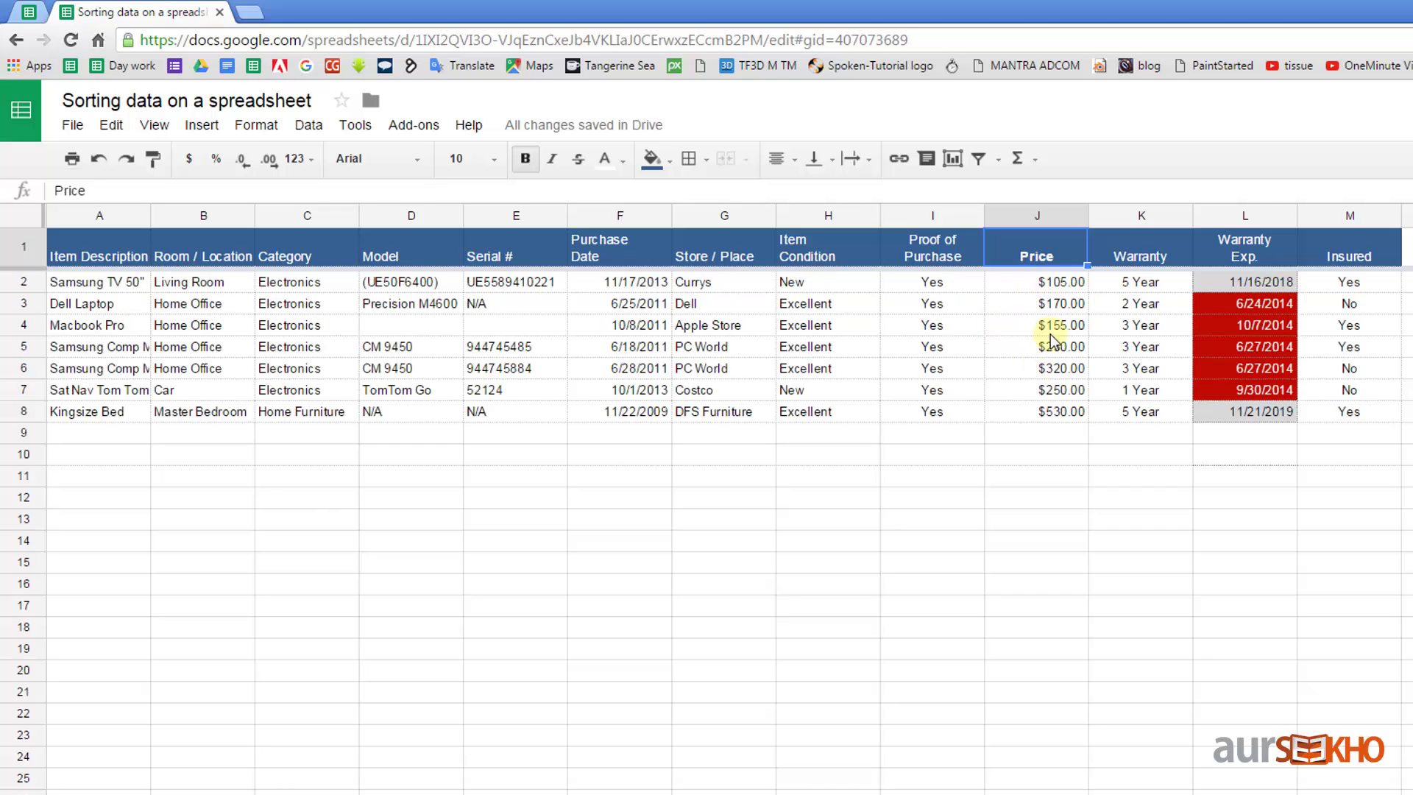
scroll(1017, 311, down, 3)
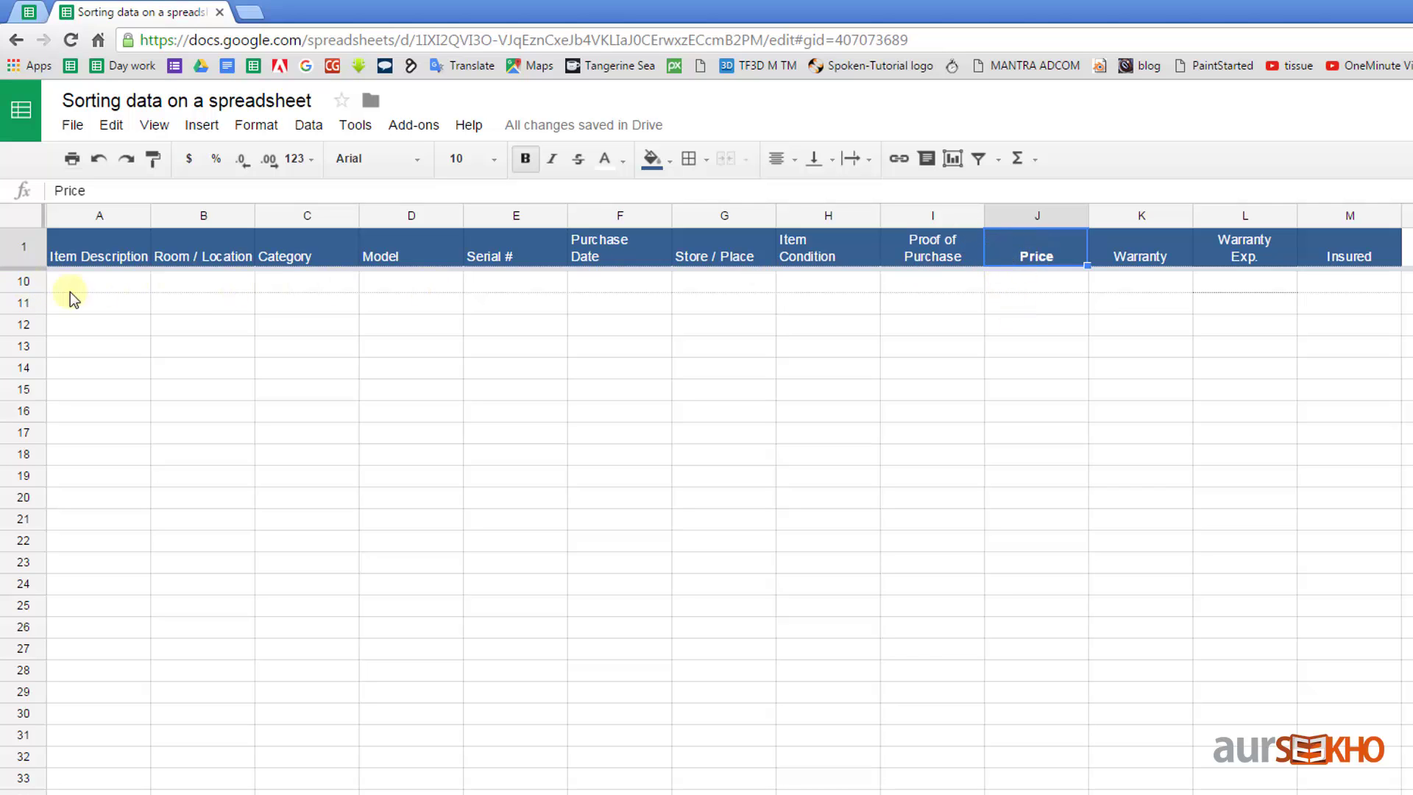
scroll(1091, 342, up, 3)
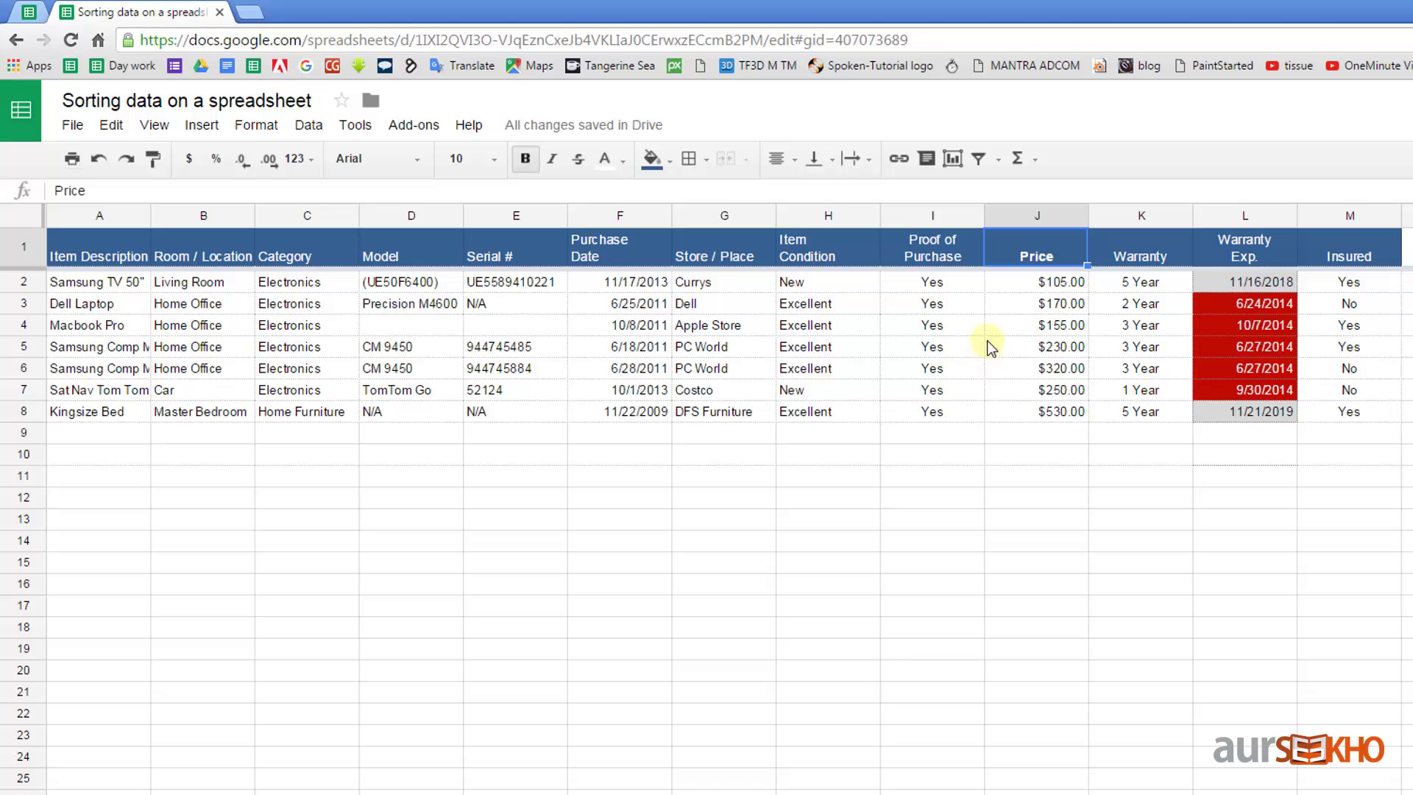
Sort the sheet by column J A→Z from cell J2, keeping the frozen header on top
click(1023, 282)
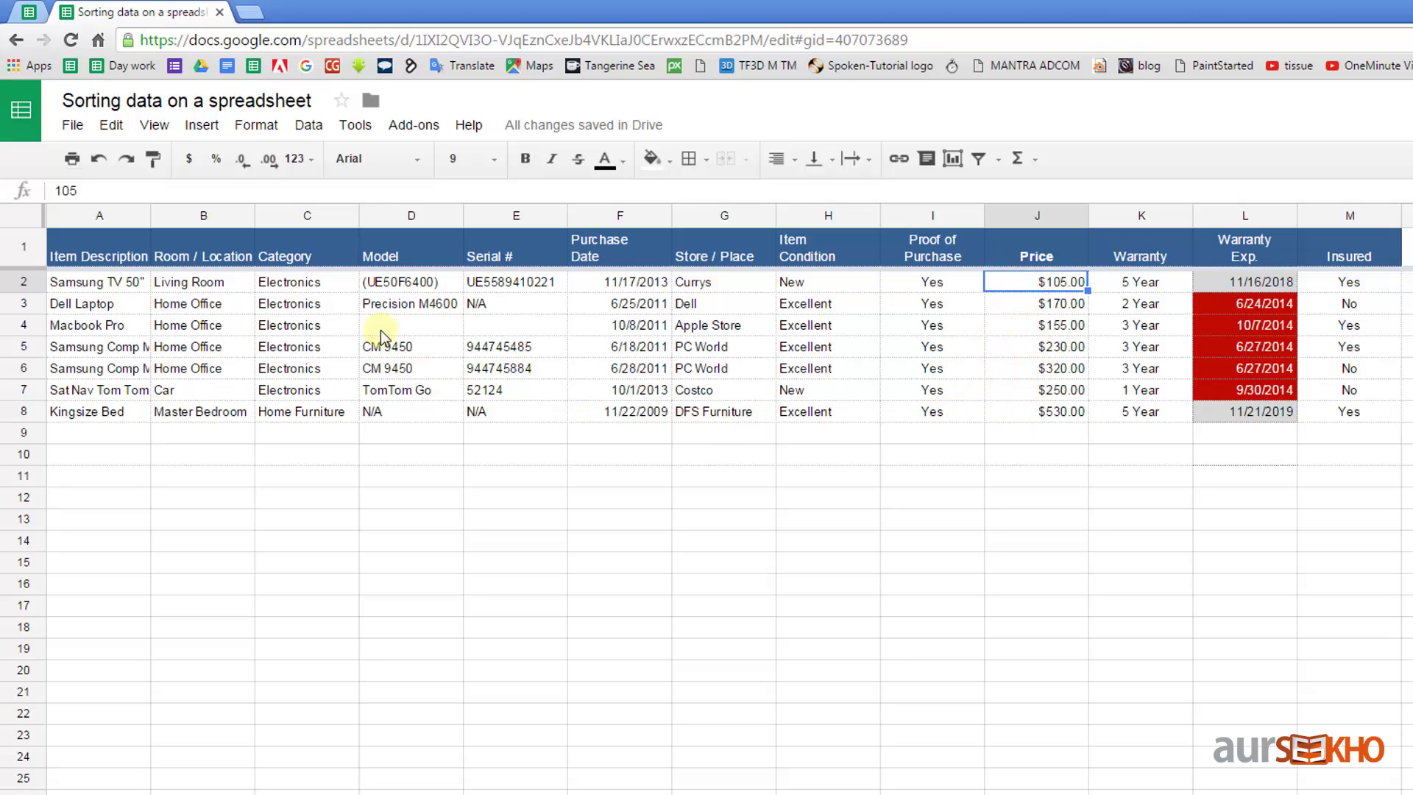
click(309, 125)
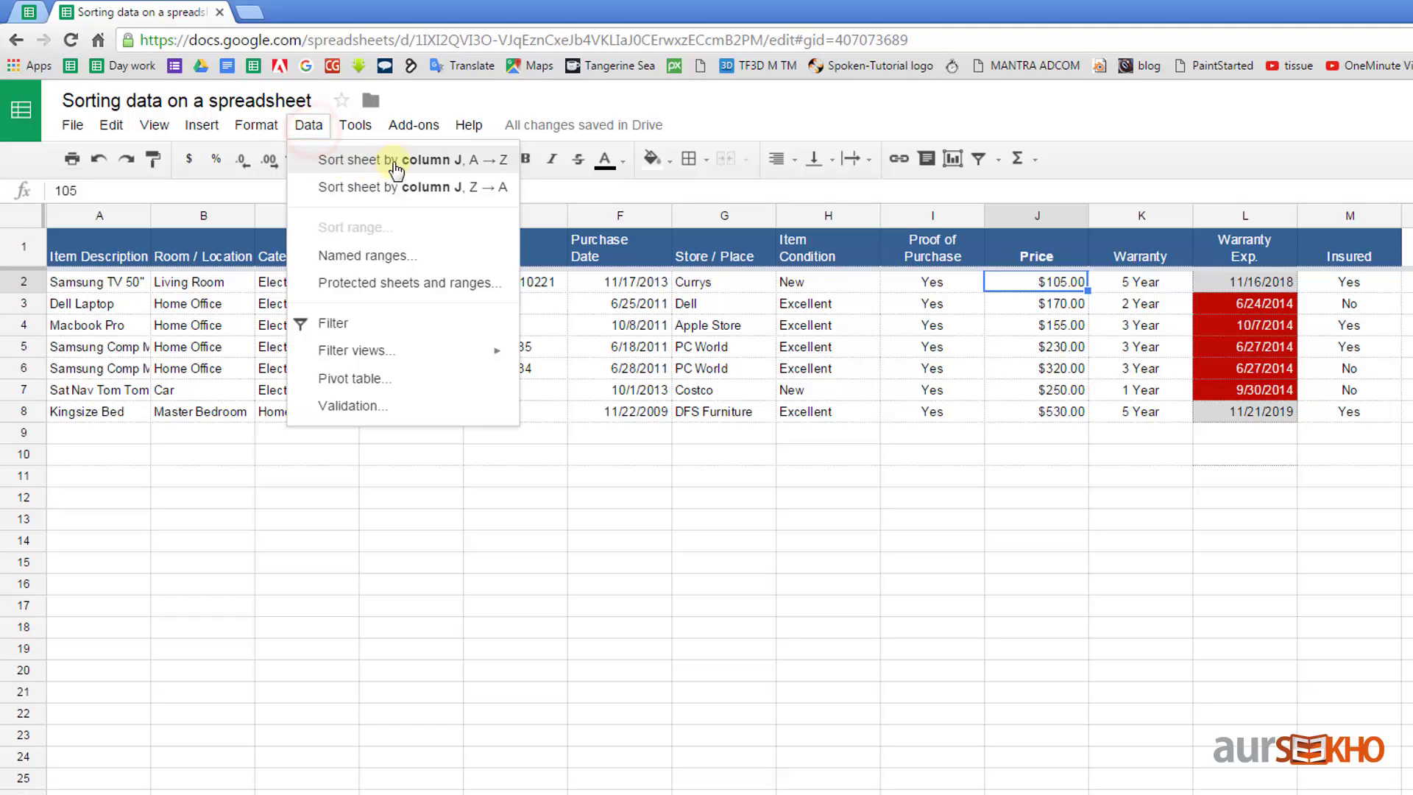
click(489, 173)
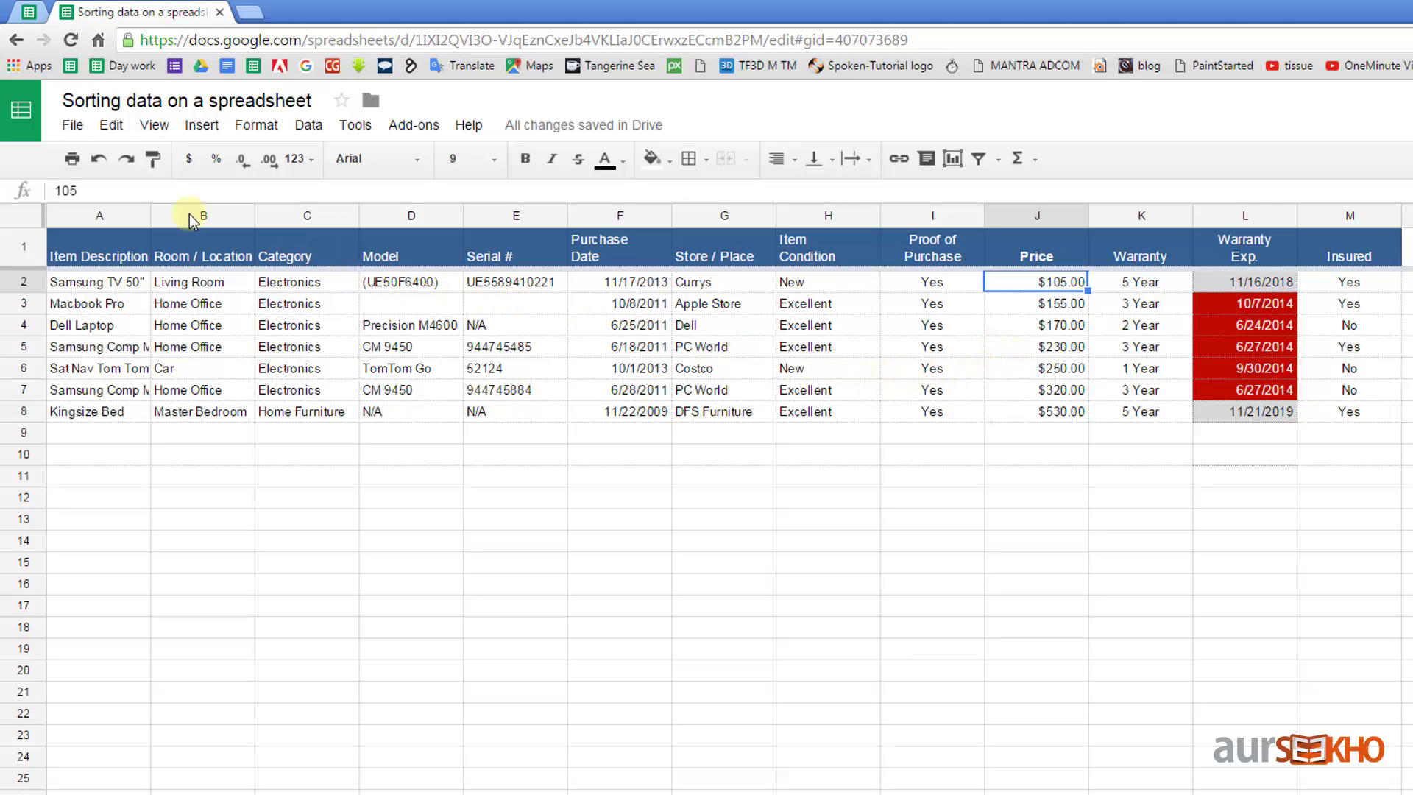
Copy the inventory rows A2:M8 and paste them starting at cell A11
click(87, 288)
shift+click(1360, 416)
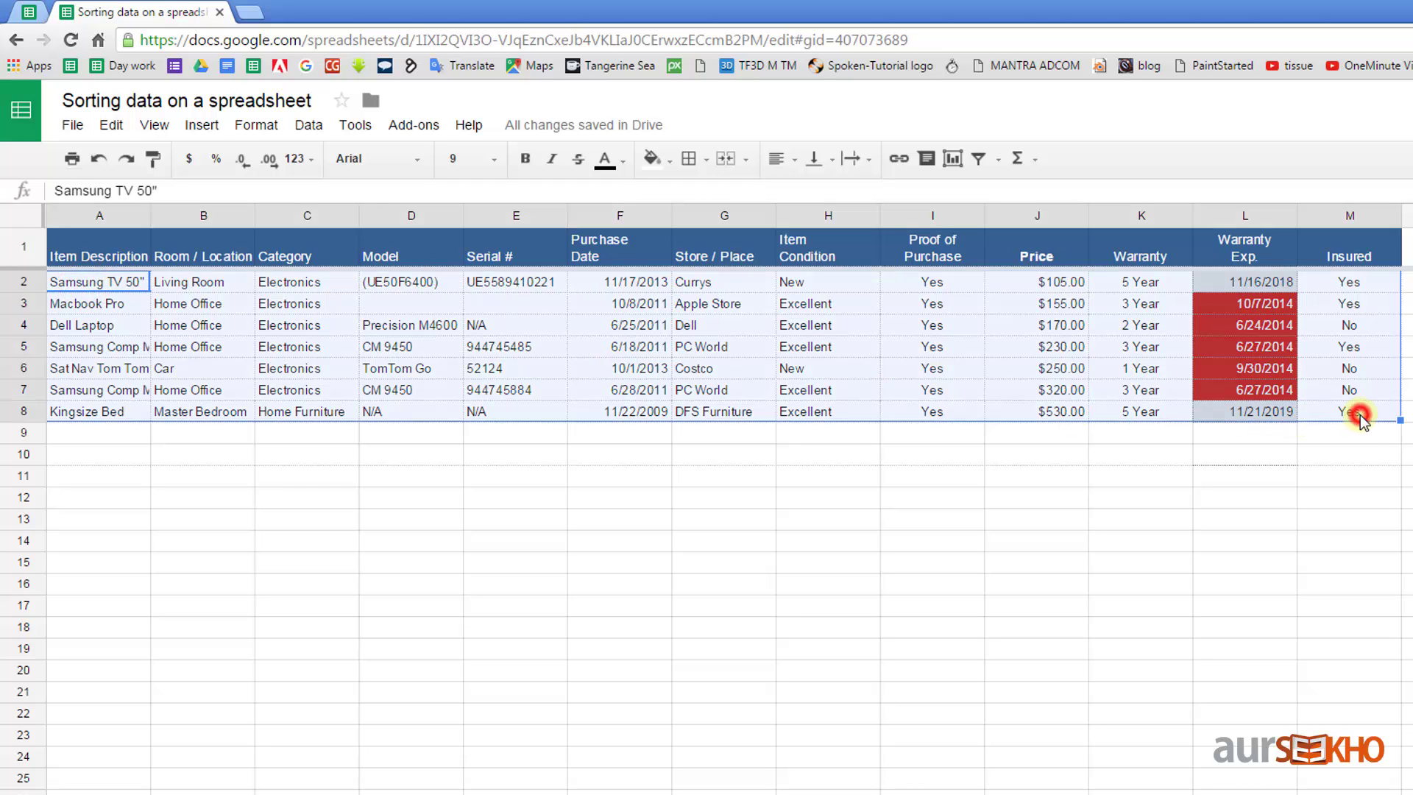
key(ctrl+c)
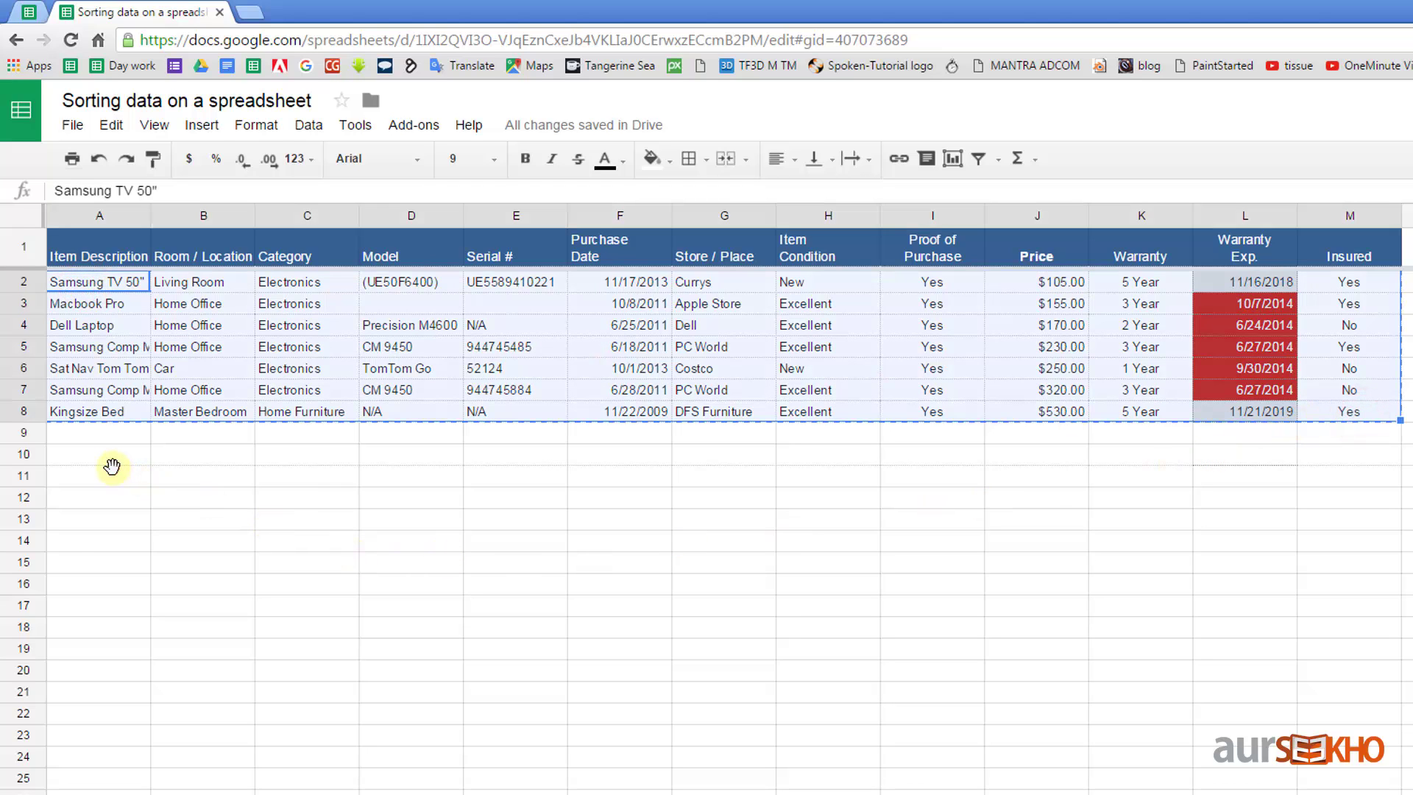
click(112, 471)
key(ctrl+v)
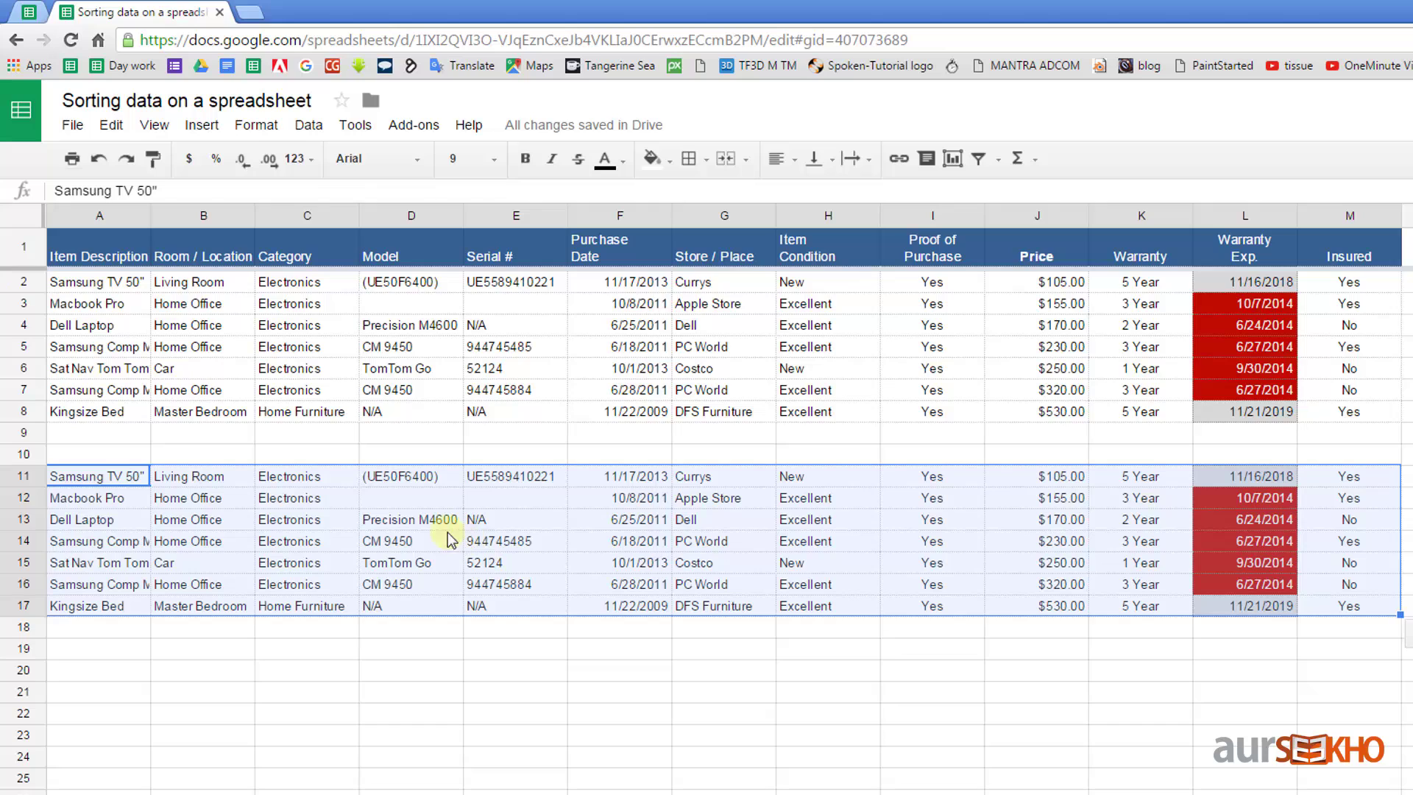
click(300, 126)
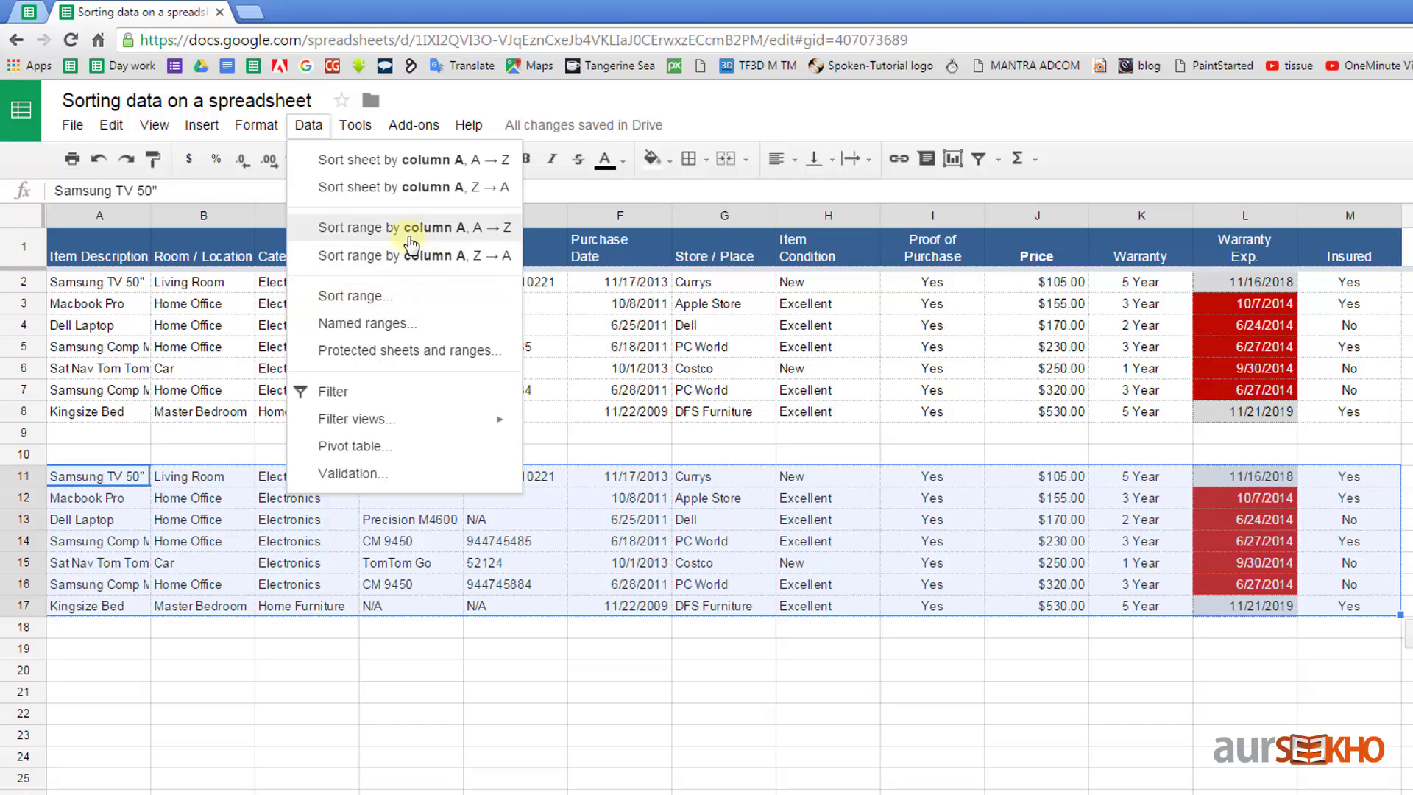
click(473, 241)
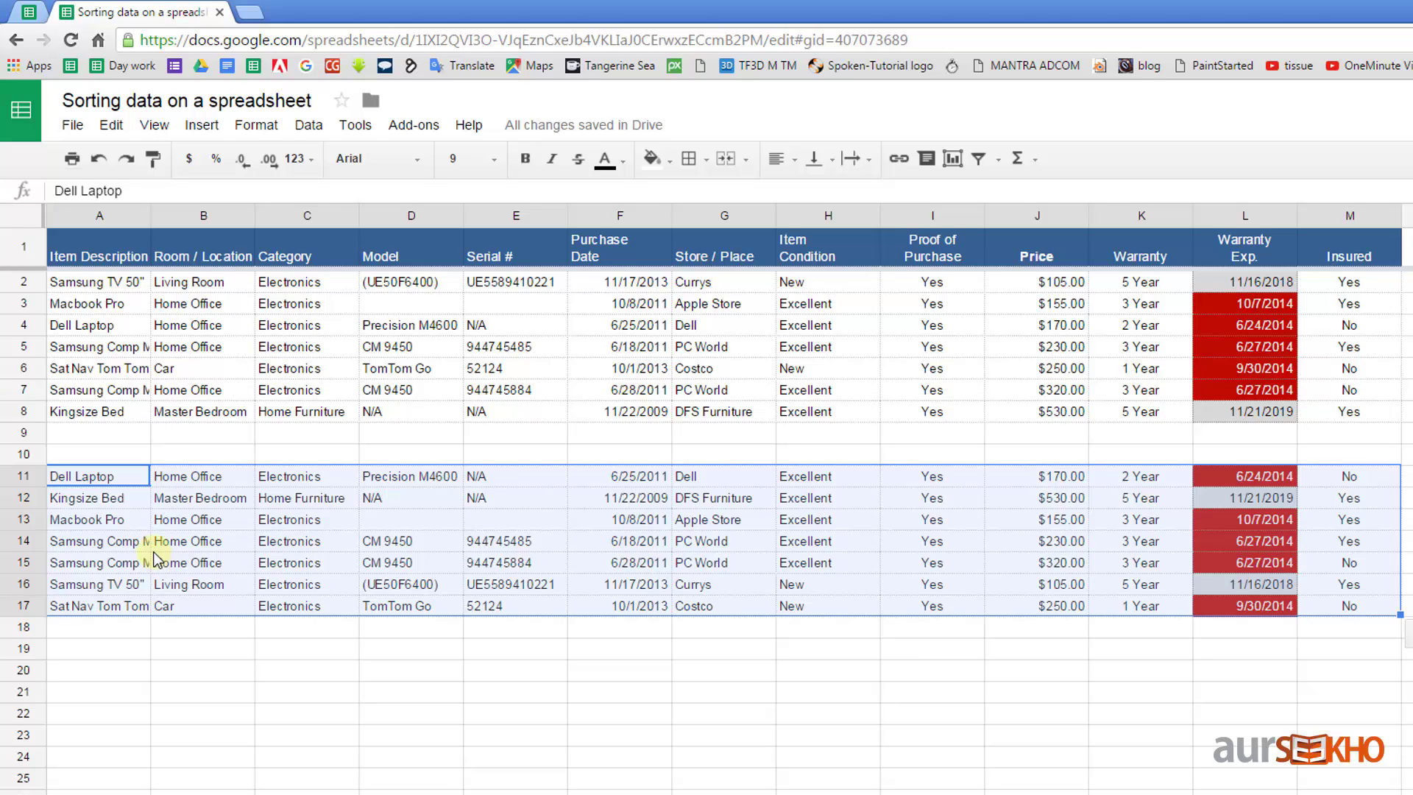
click(1054, 480)
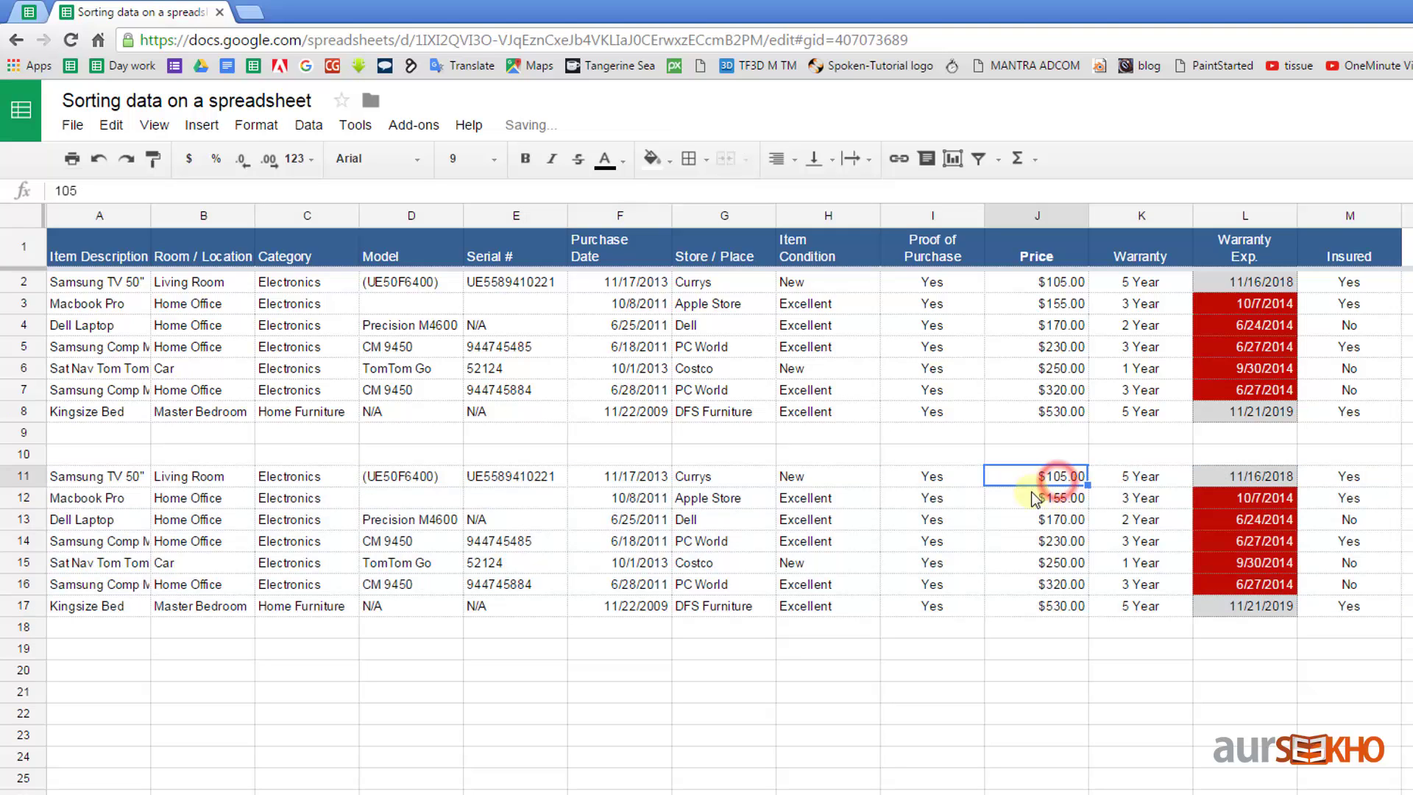